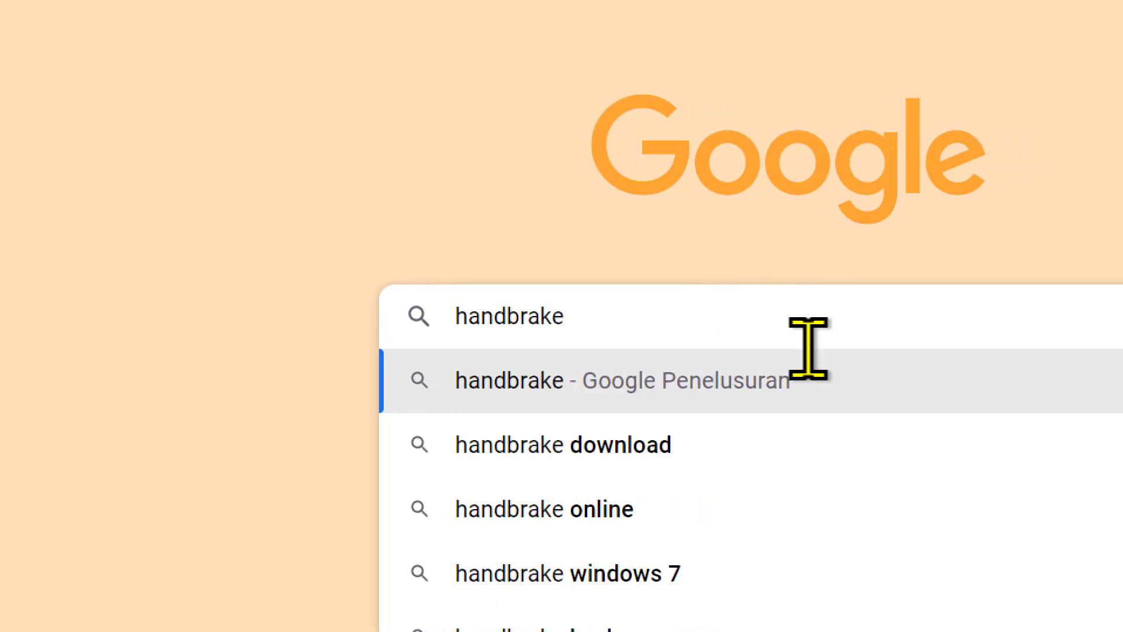
# Step: Search Google for "handbrake" and open the official HandBrake website, handbrake.fr
pyautogui.click(765, 401)
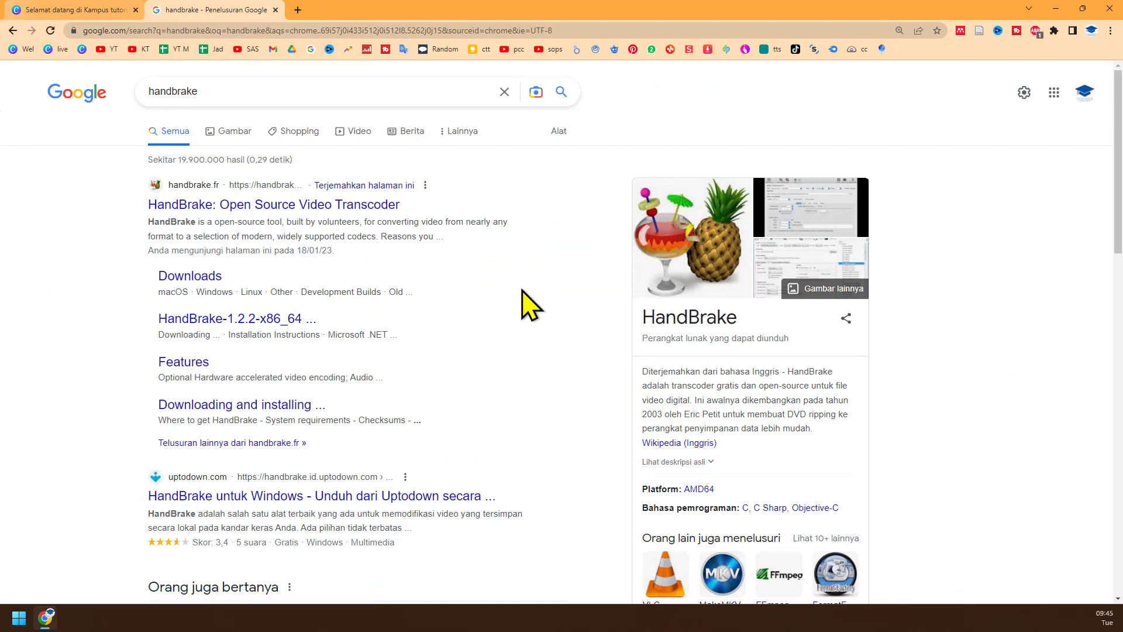
pyautogui.click(353, 212)
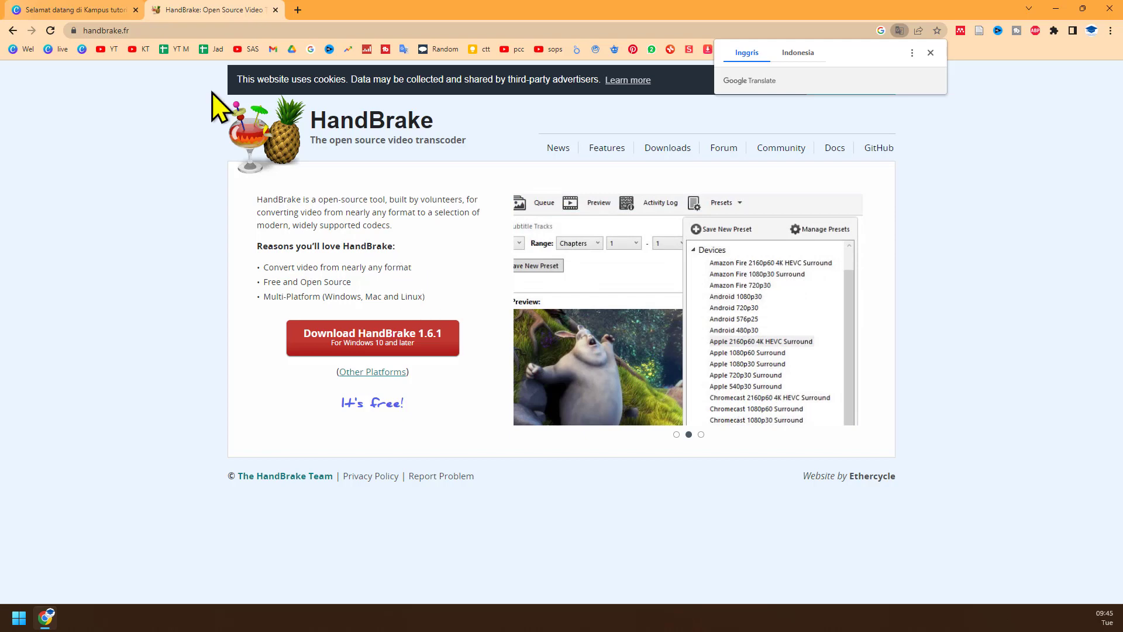
pyautogui.click(12, 30)
pyautogui.click(223, 209)
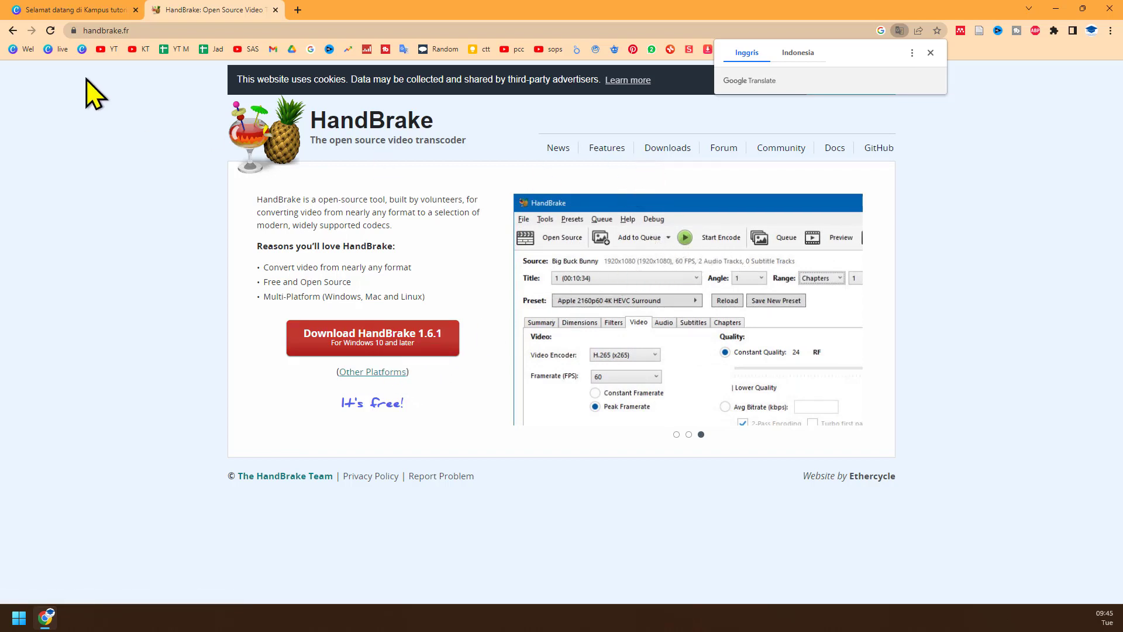
# Step: Download HandBrake 1.6.1 for Windows and show the installer file in its Downloads folder
pyautogui.click(419, 337)
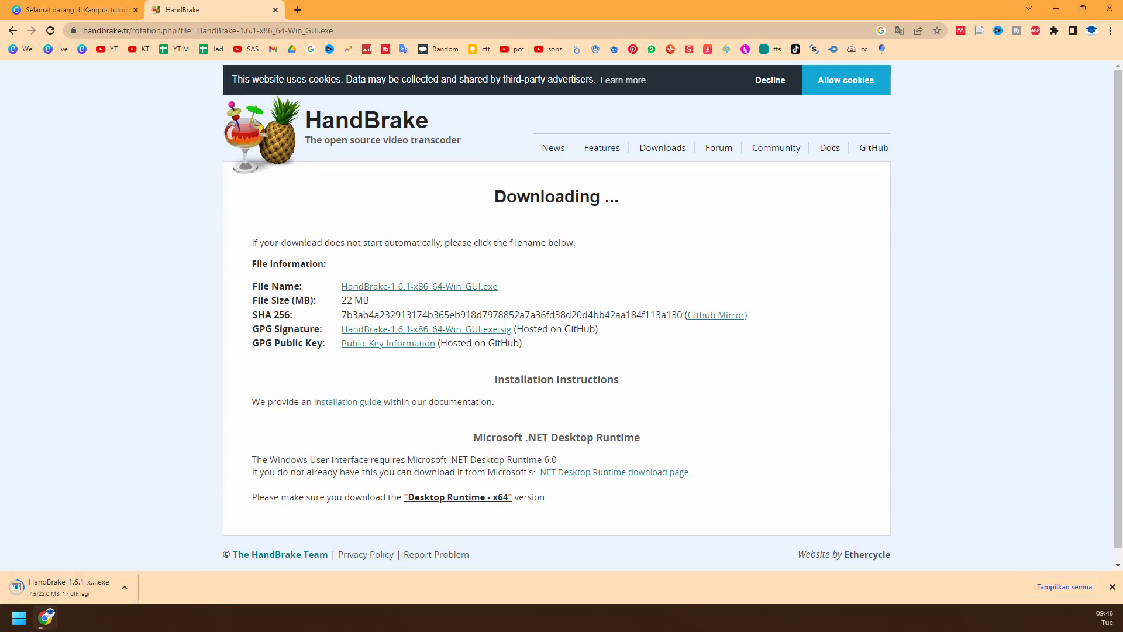
pyautogui.click(183, 9)
pyautogui.hotkey('ctrl', 'j')
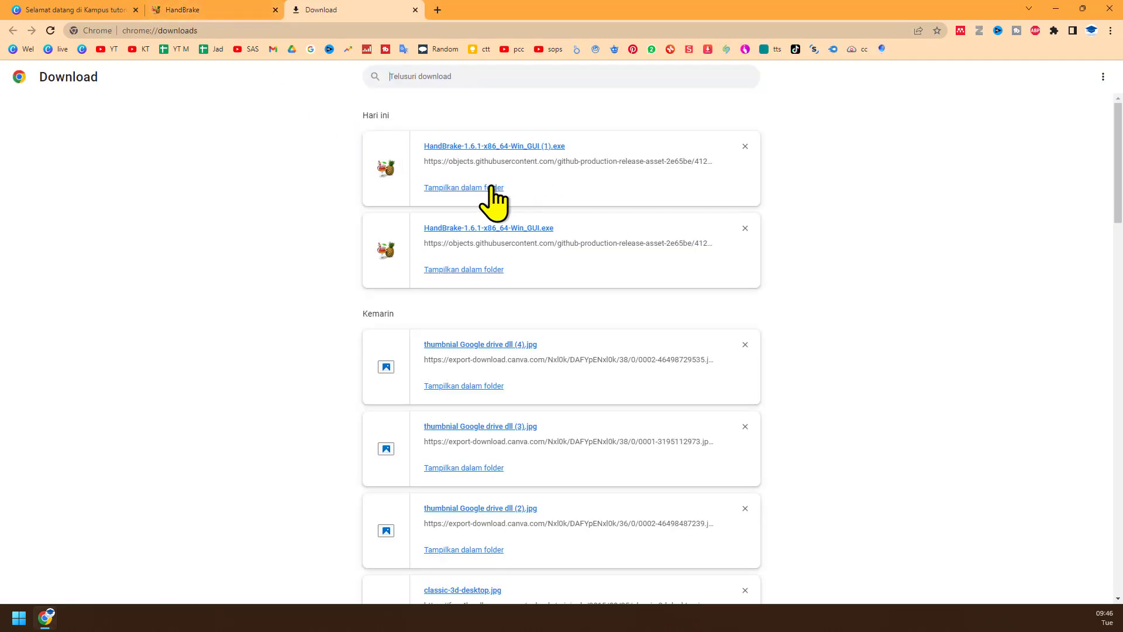
pyautogui.click(487, 271)
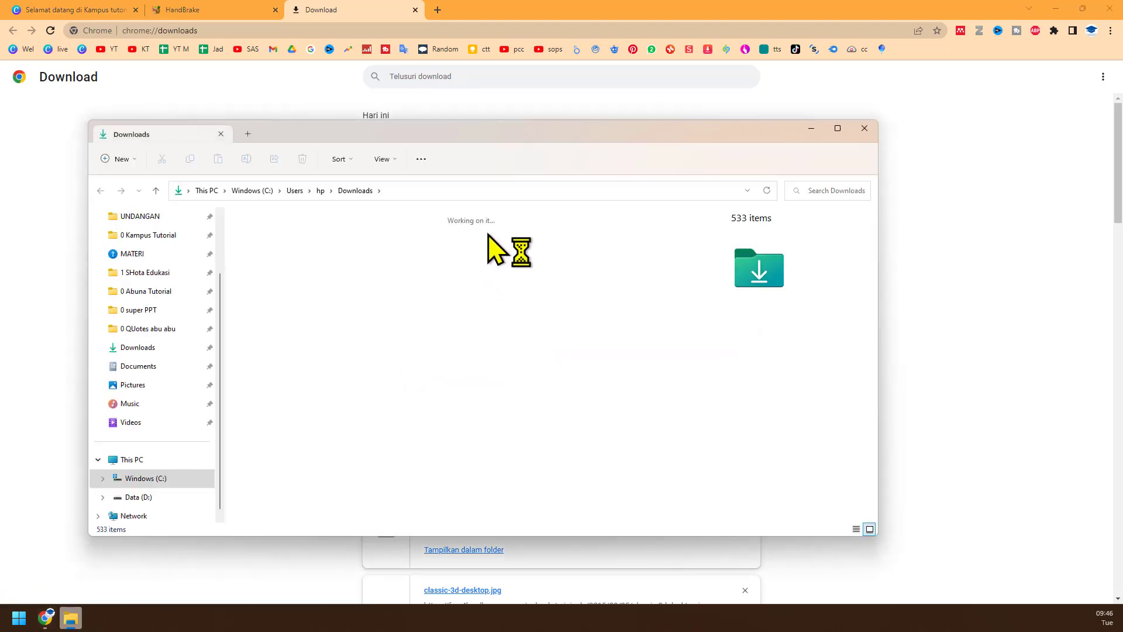
pyautogui.click(837, 128)
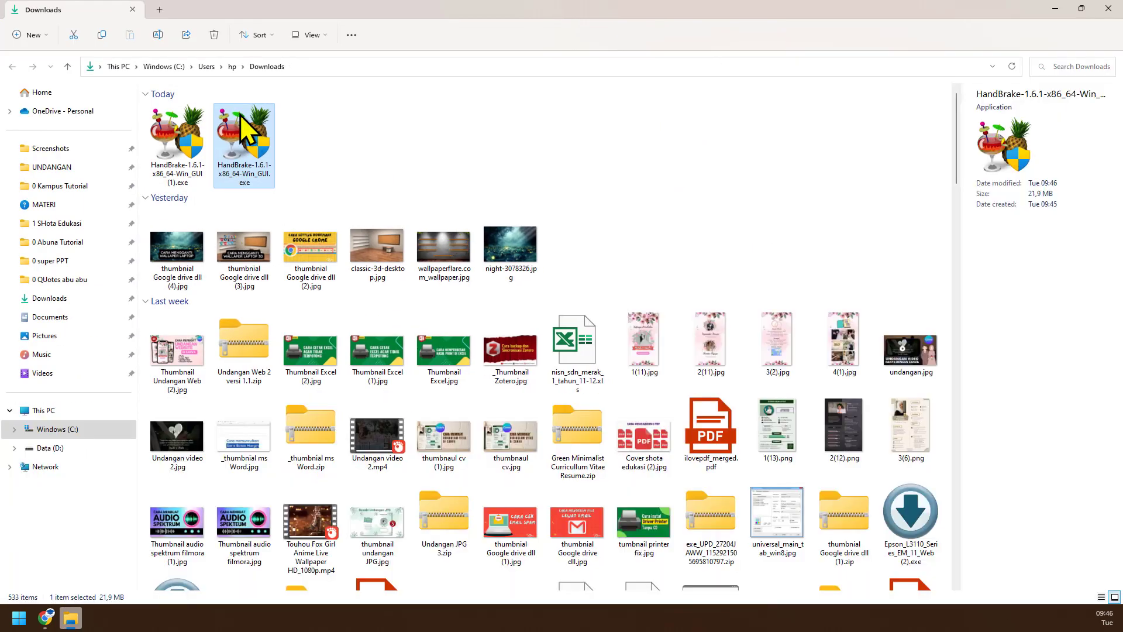
# Step: Run the HandBrake 1.6.1 installer as administrator and install it to C:\Program Files\HandBrake with a desktop shortcut
pyautogui.rightClick(240, 114)
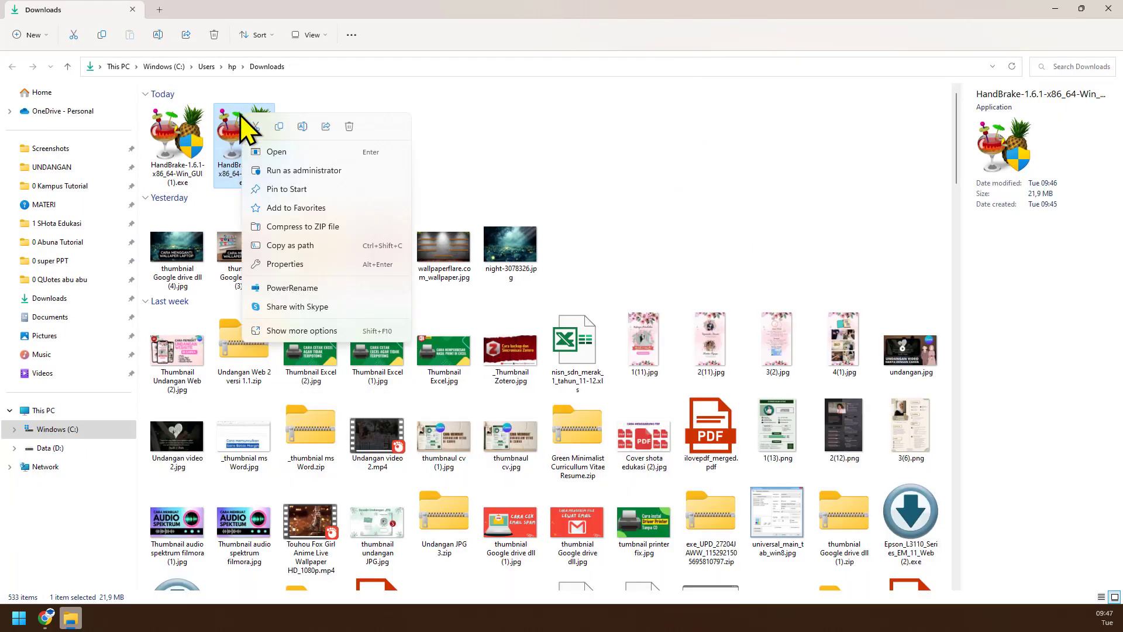
pyautogui.click(308, 170)
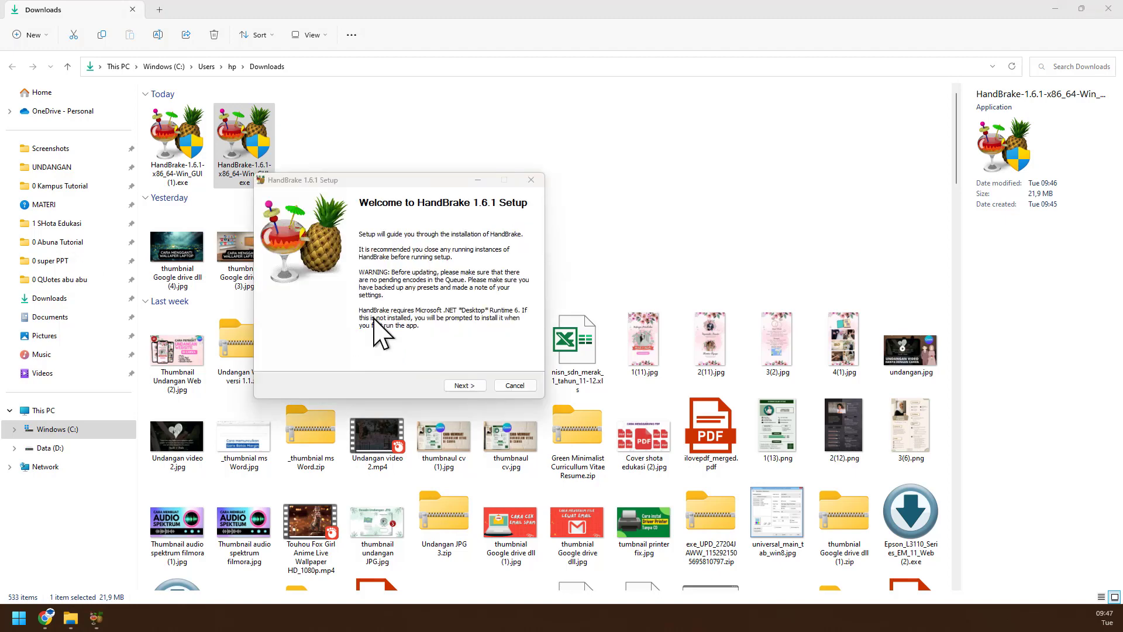
pyautogui.click(465, 386)
pyautogui.click(418, 386)
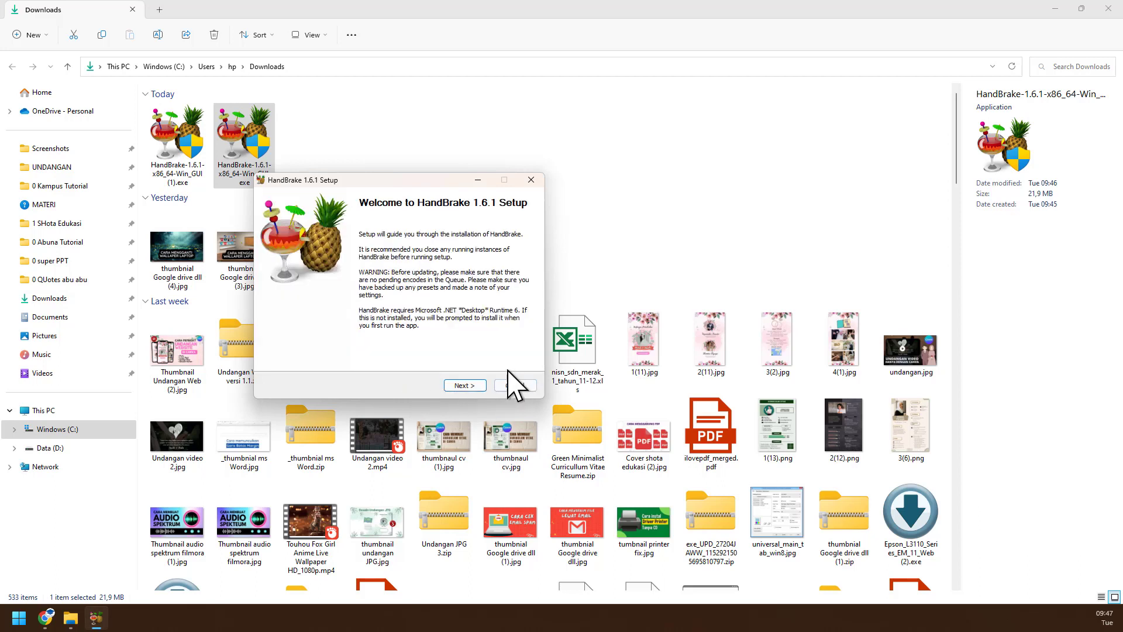
pyautogui.click(465, 386)
pyautogui.click(465, 386)
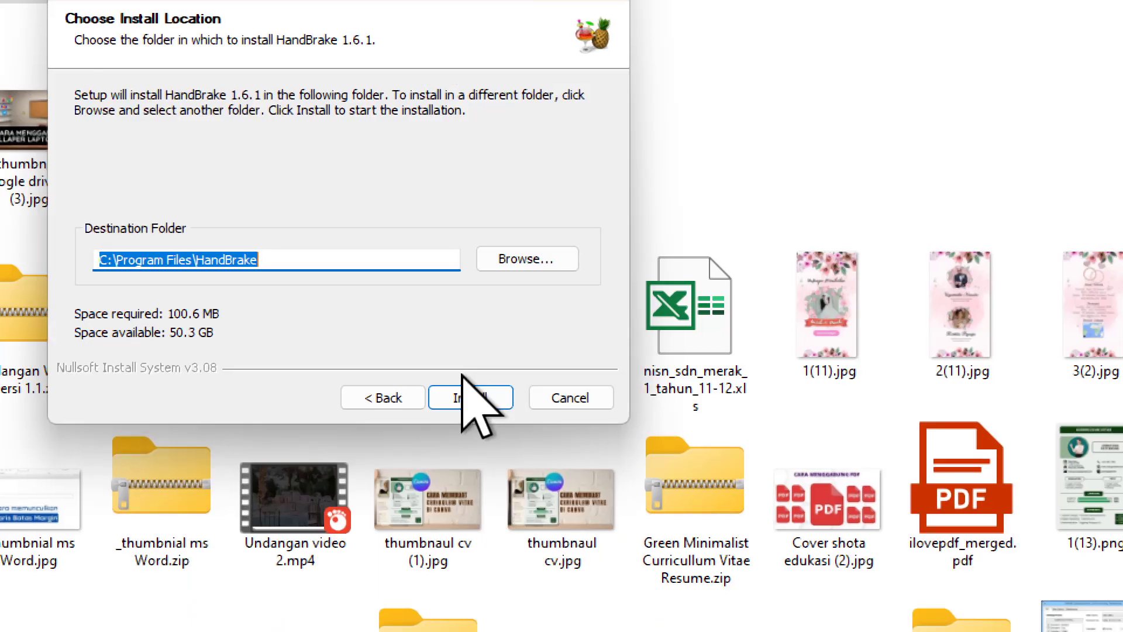
pyautogui.click(465, 385)
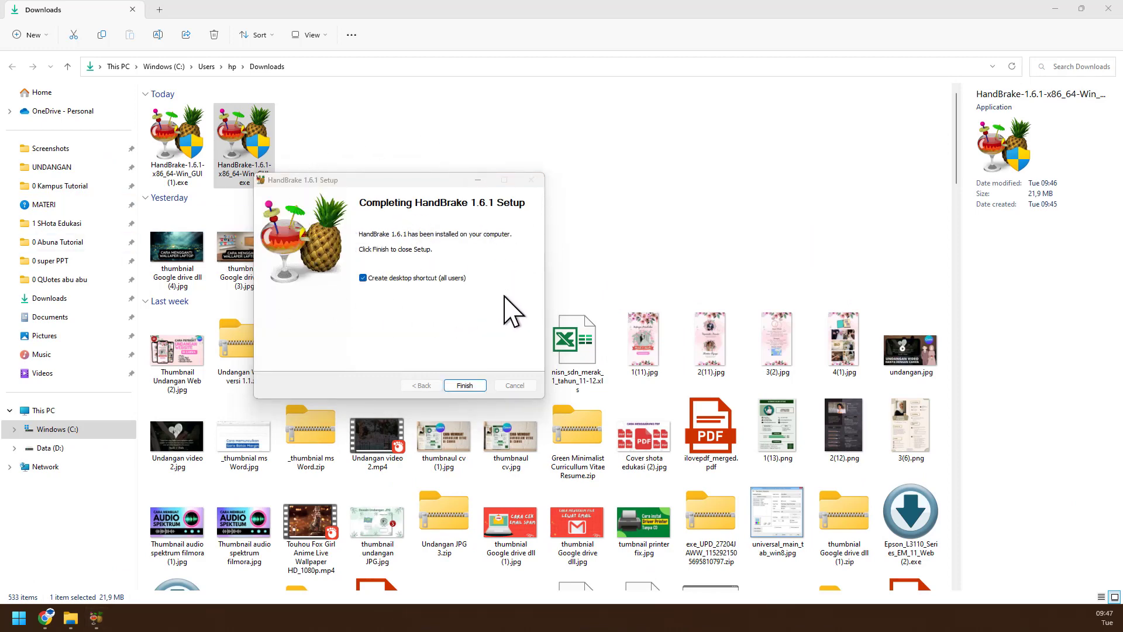
pyautogui.click(466, 386)
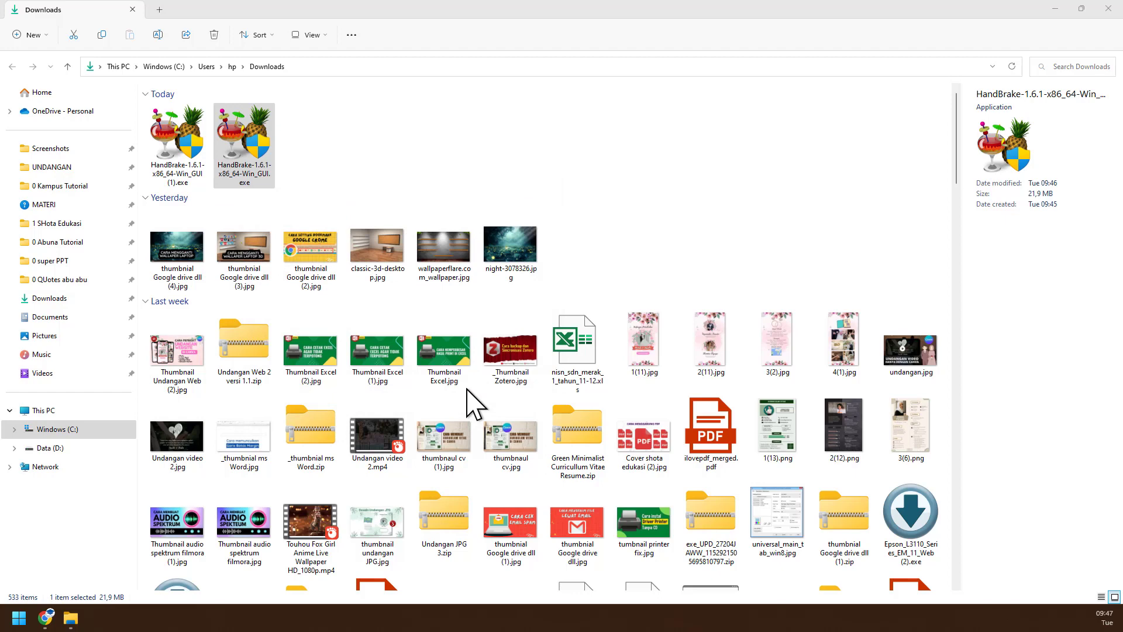
# Step: Look for a video to compress and select Action Bicara.mp4 in the Animaze folder of Videos
pyautogui.click(394, 436)
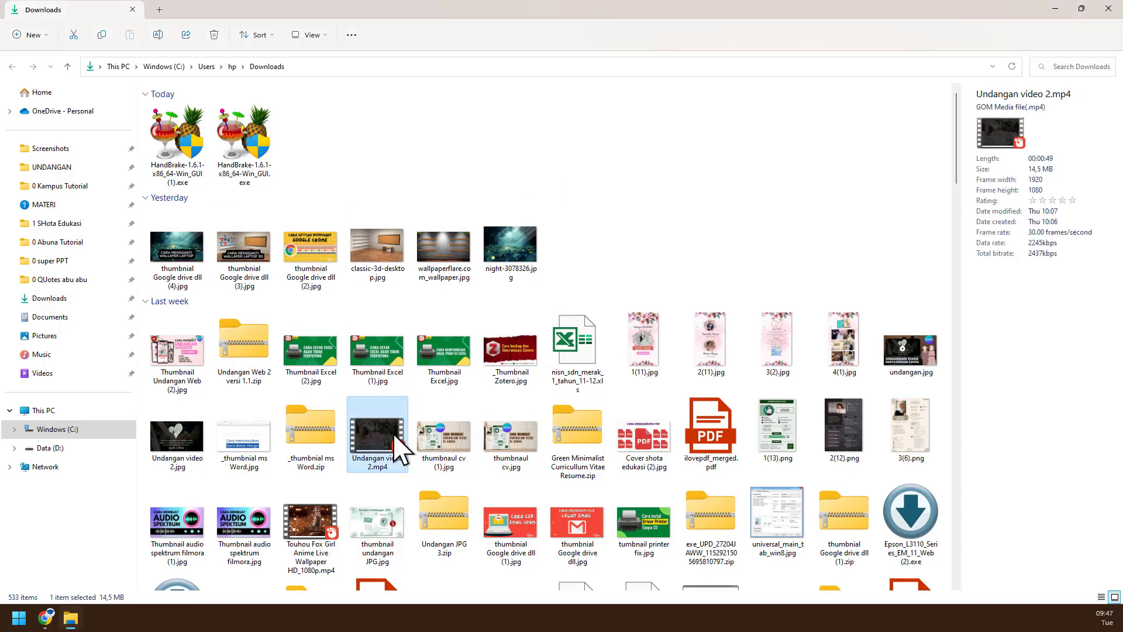
pyautogui.scroll(-3, 398, 449)
pyautogui.click(321, 369)
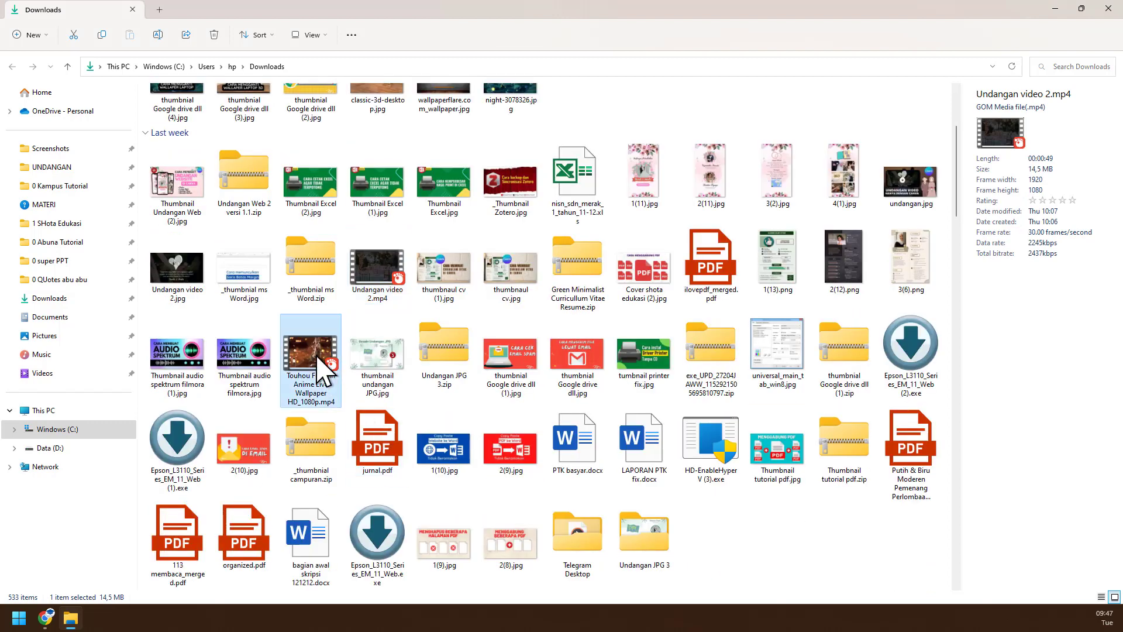
pyautogui.click(372, 293)
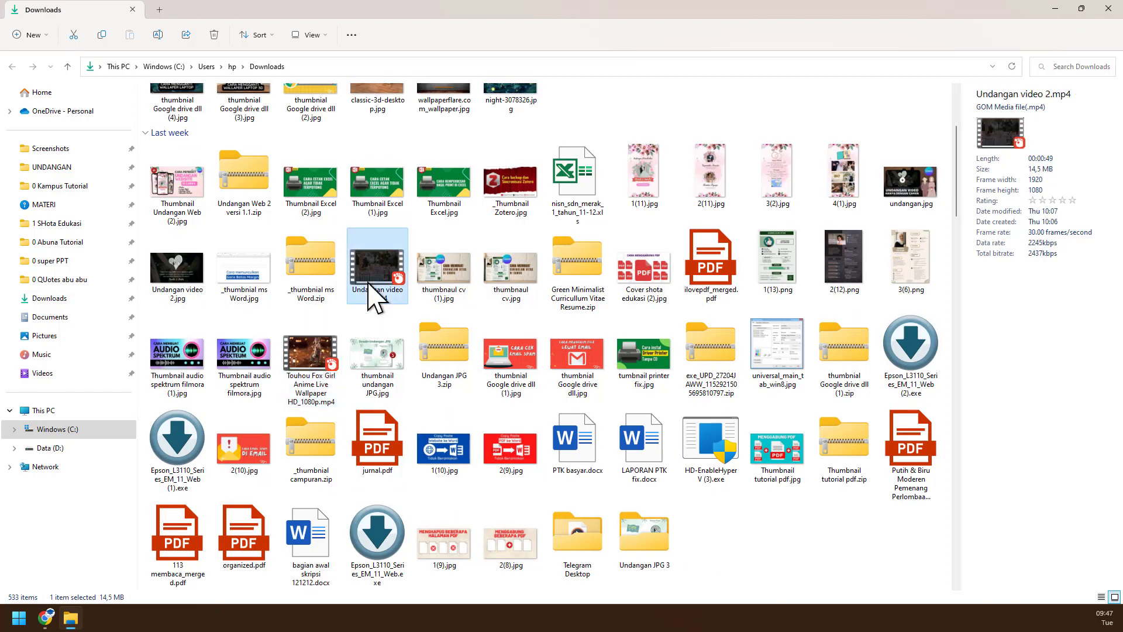
pyautogui.scroll(-5, 667, 416)
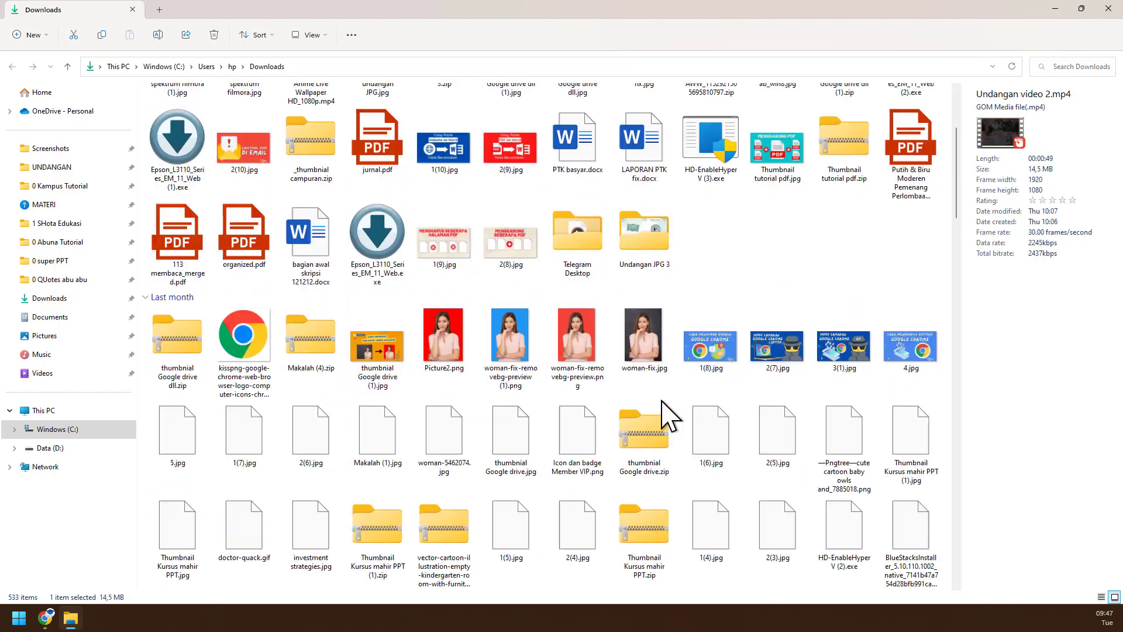
pyautogui.click(71, 373)
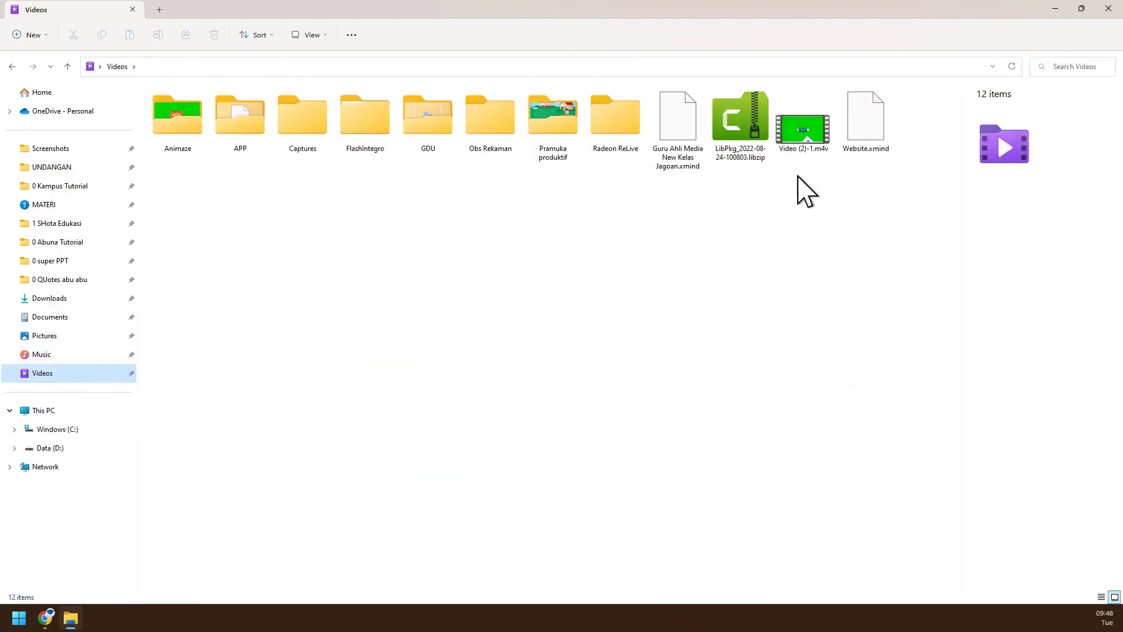
pyautogui.click(796, 149)
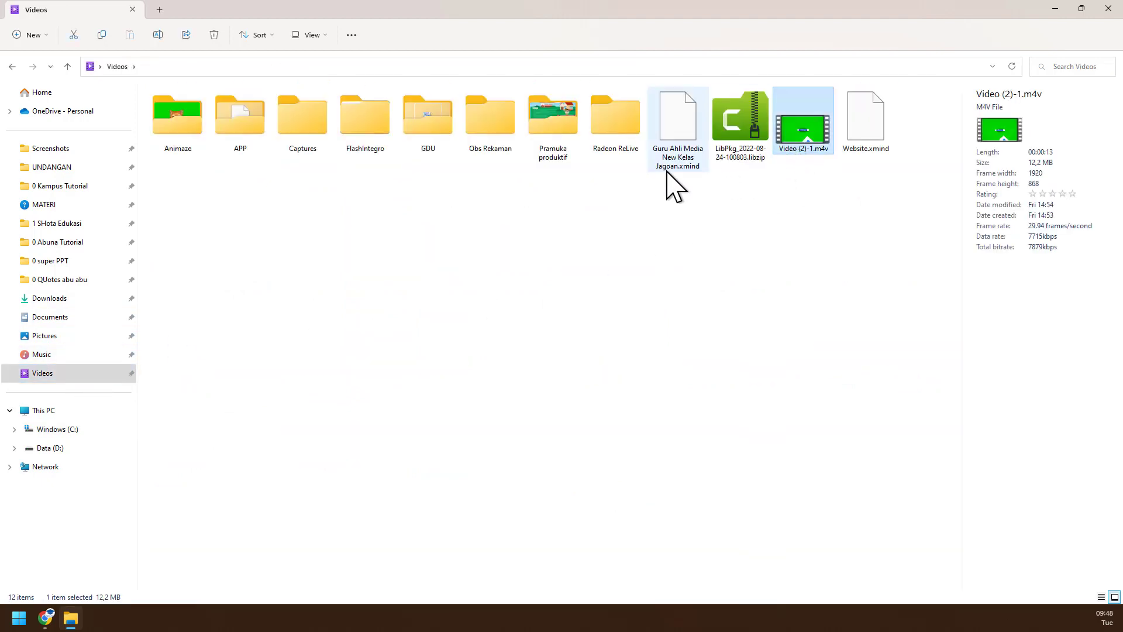
pyautogui.doubleClick(169, 124)
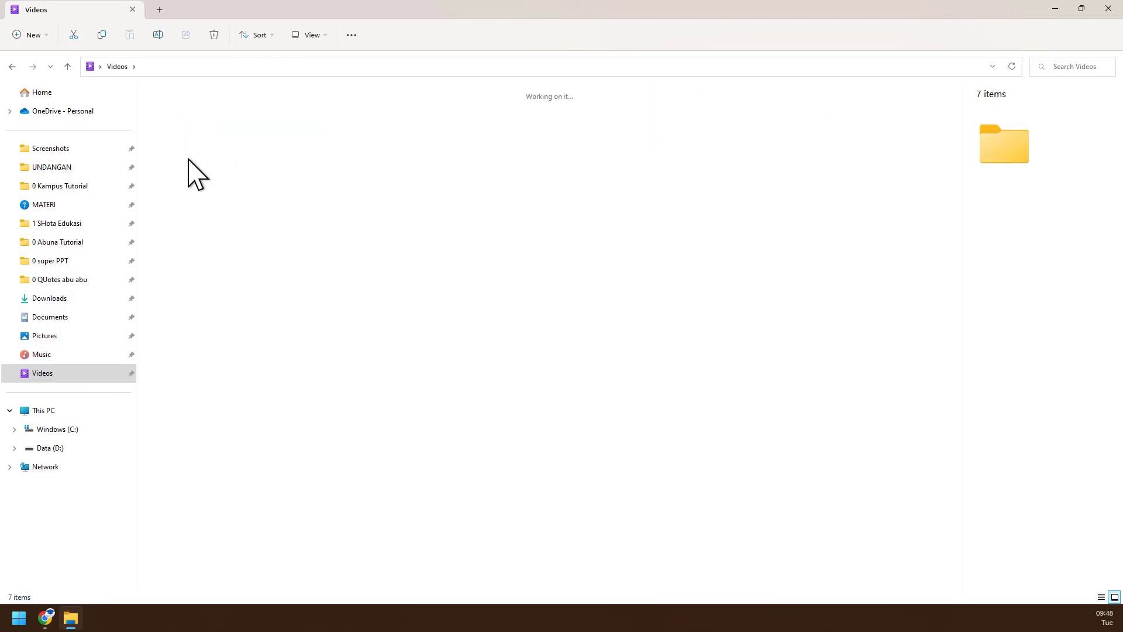
pyautogui.click(316, 157)
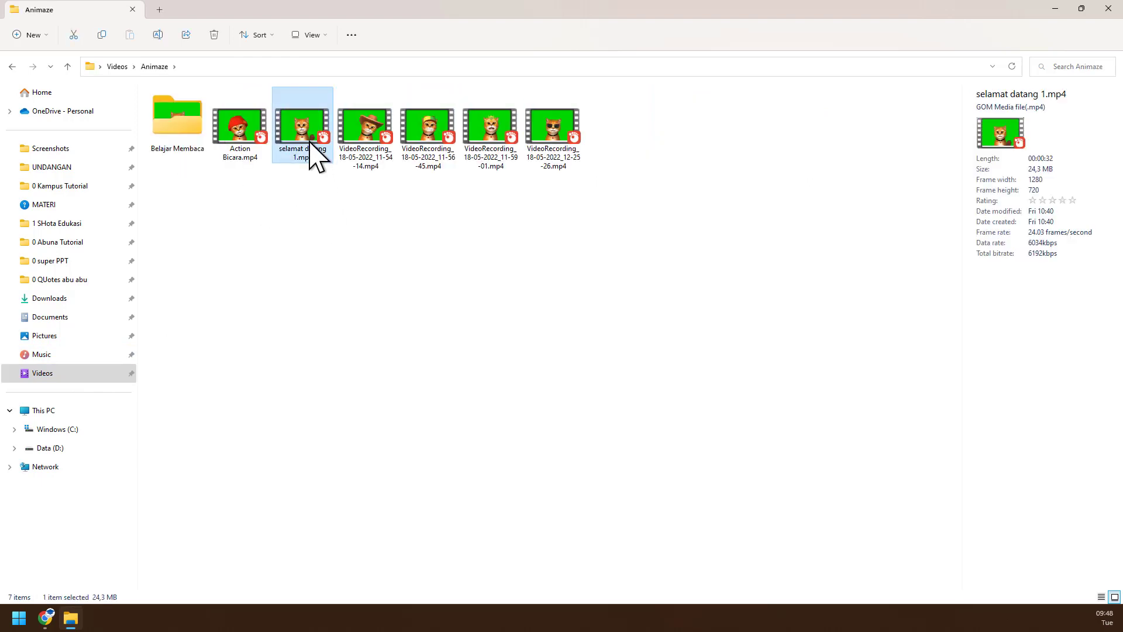
pyautogui.click(238, 155)
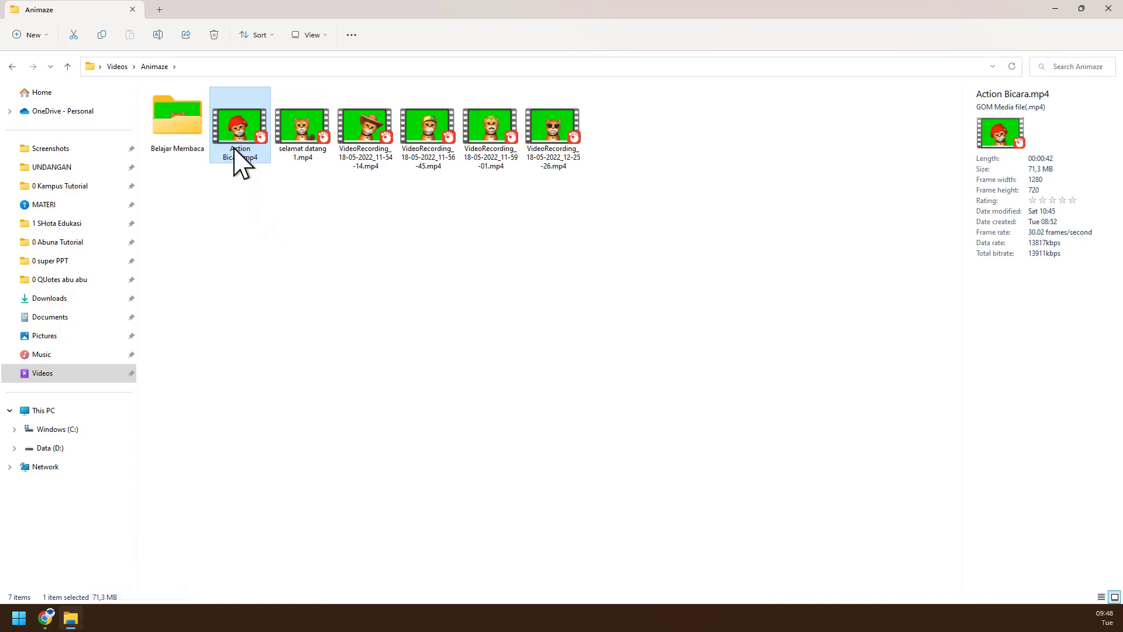
# Step: Check the file size of Action Bicara.mp4 in its properties, leaving the file as it is
pyautogui.rightClick(254, 131)
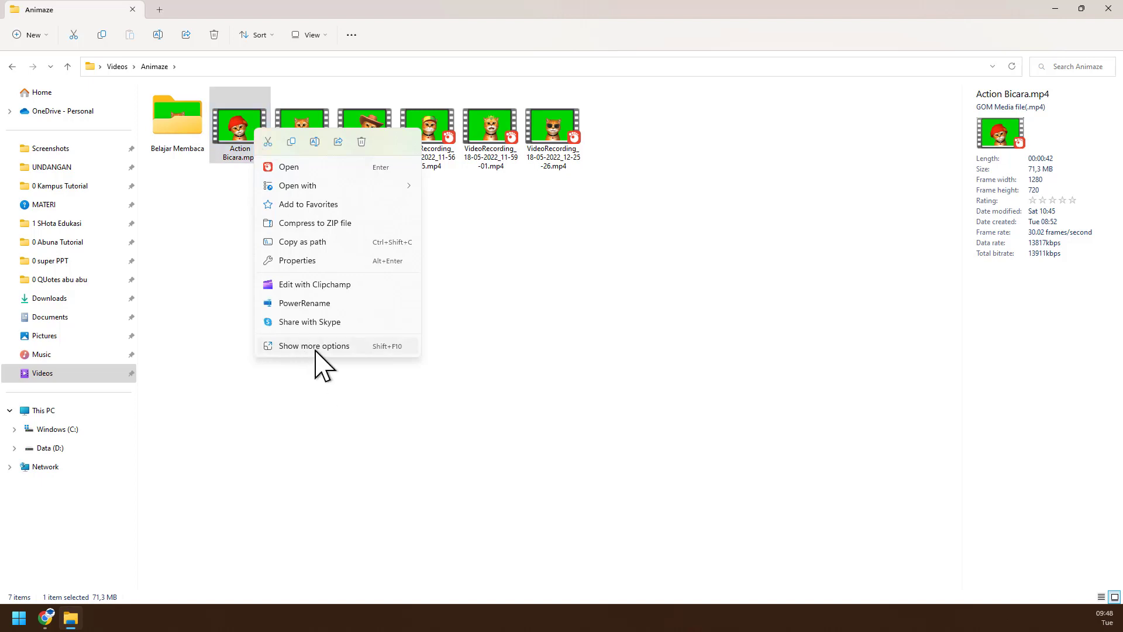
pyautogui.click(318, 259)
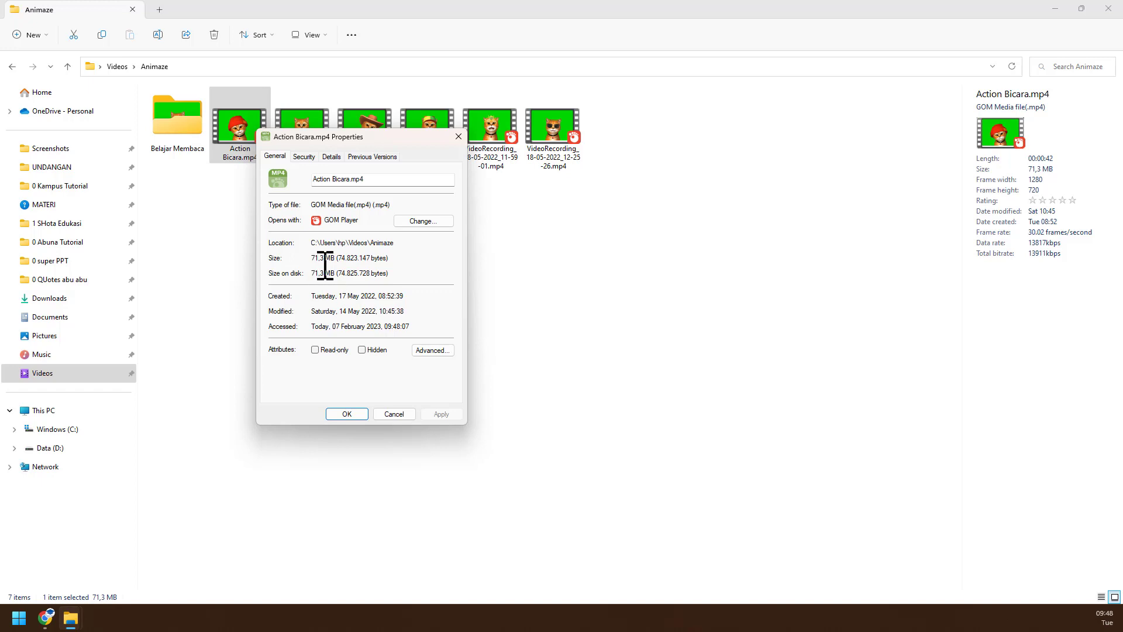
pyautogui.click(387, 414)
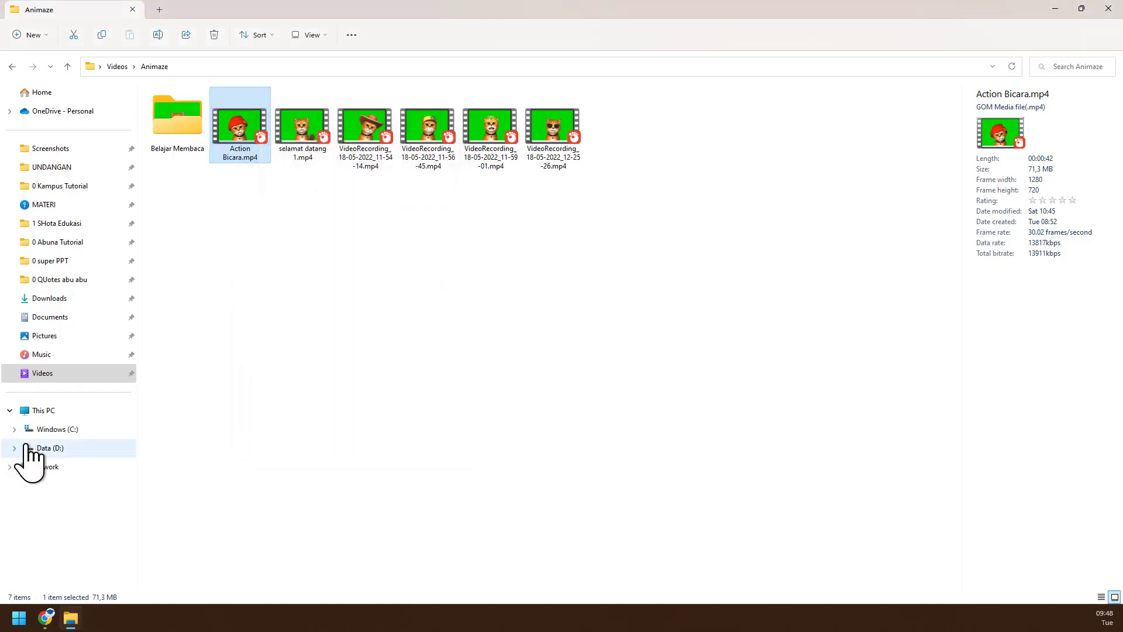
# Step: Launch the installed HandBrake application, finding it with a Windows search for "hand"
pyautogui.click(20, 623)
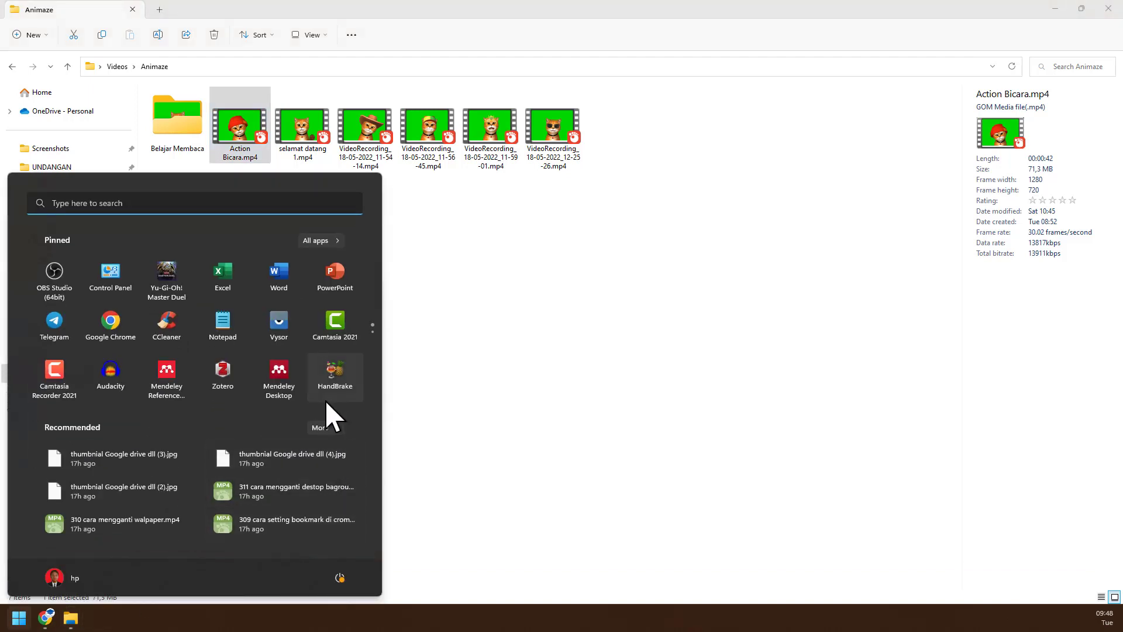
pyautogui.click(328, 387)
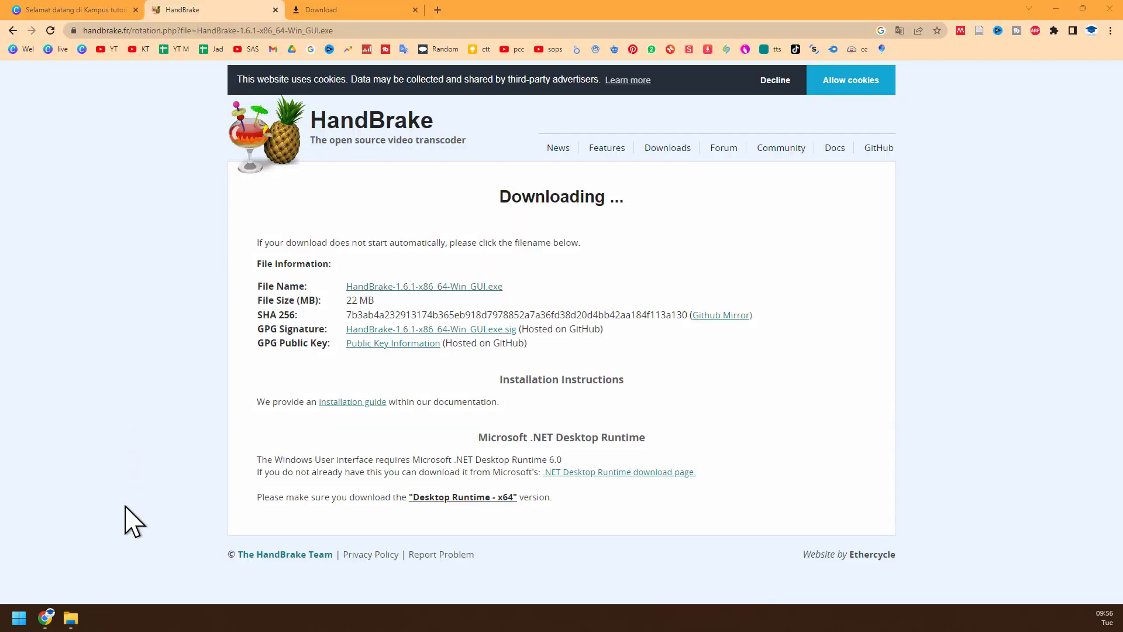
pyautogui.click(19, 619)
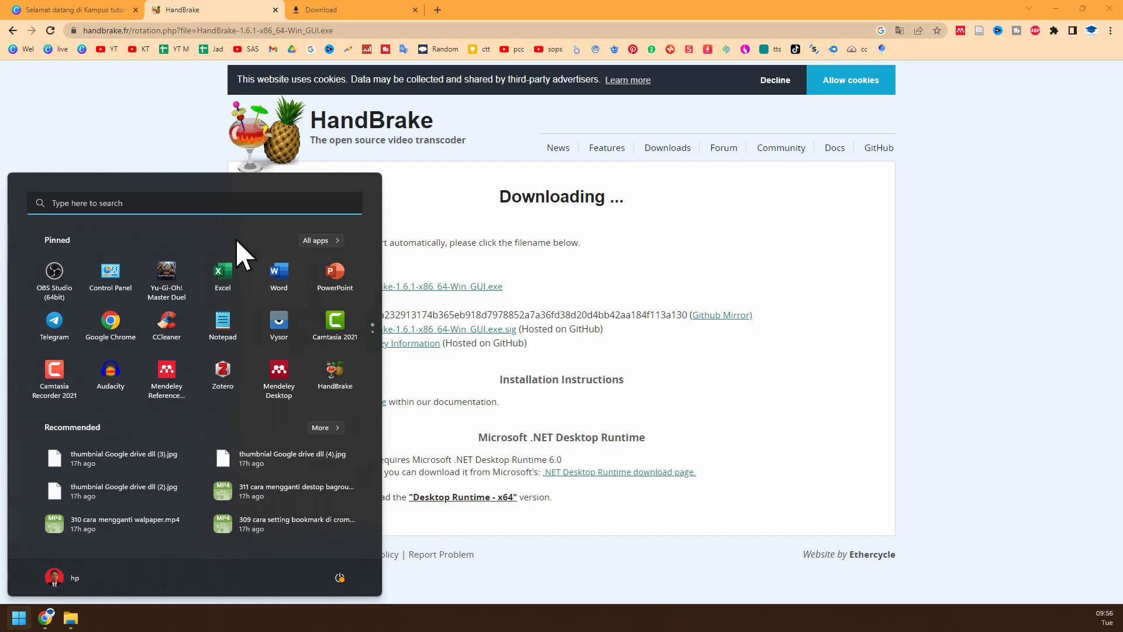
pyautogui.click(217, 204)
pyautogui.write('hand')
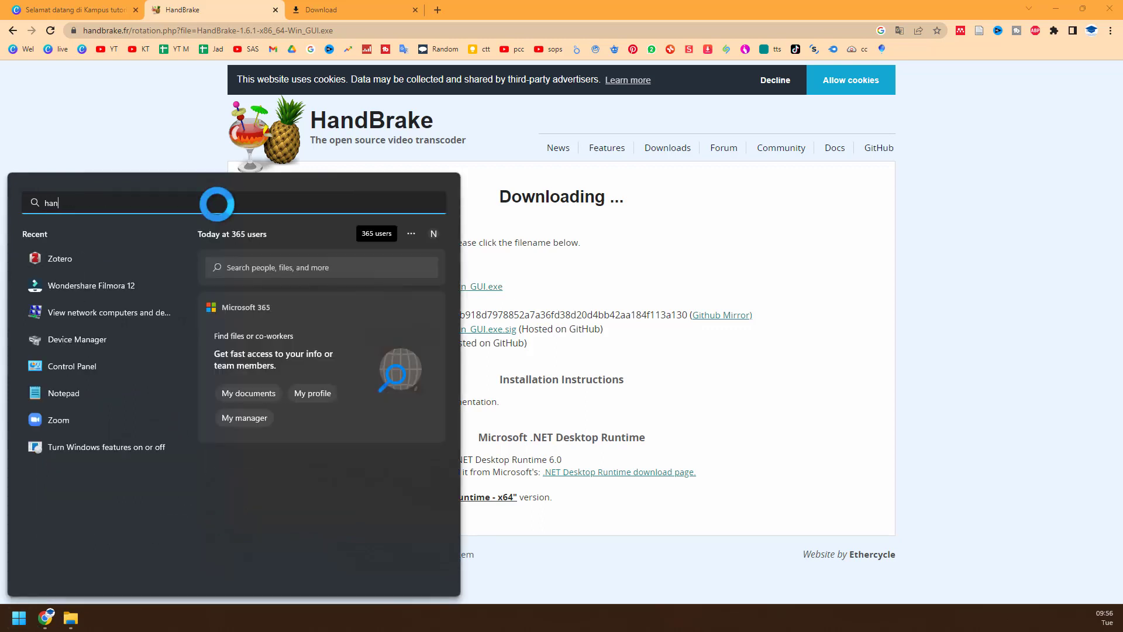
pyautogui.click(120, 291)
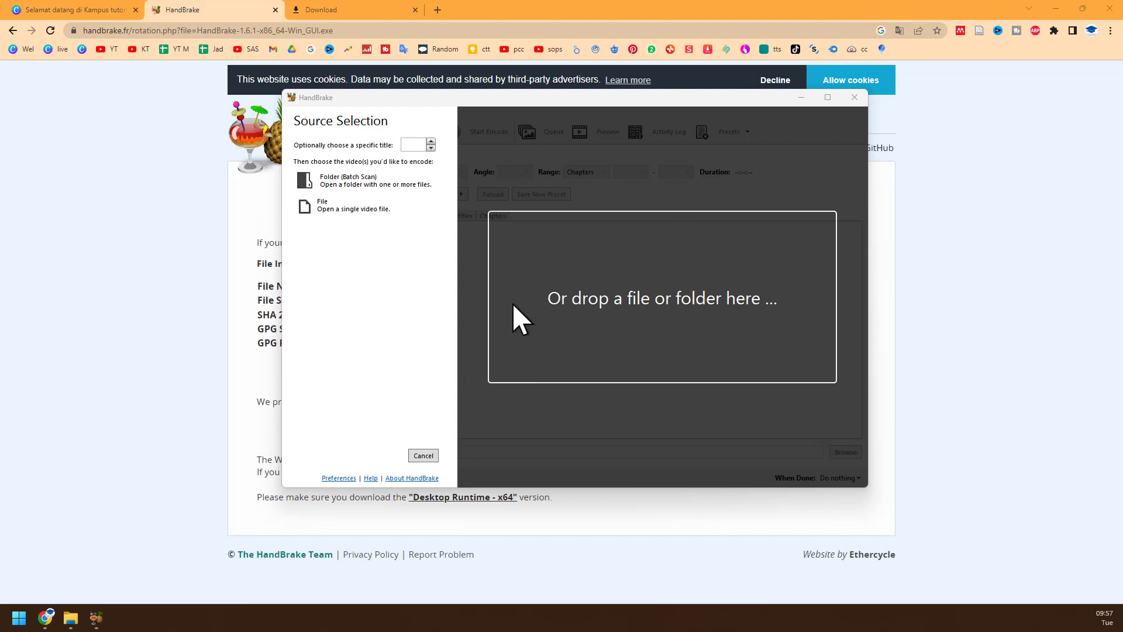
# Step: Load Action Bicara.mp4 from the Animaze folder into HandBrake and start encoding it to Action Bicara-1.mp4 in Videos
pyautogui.click(71, 619)
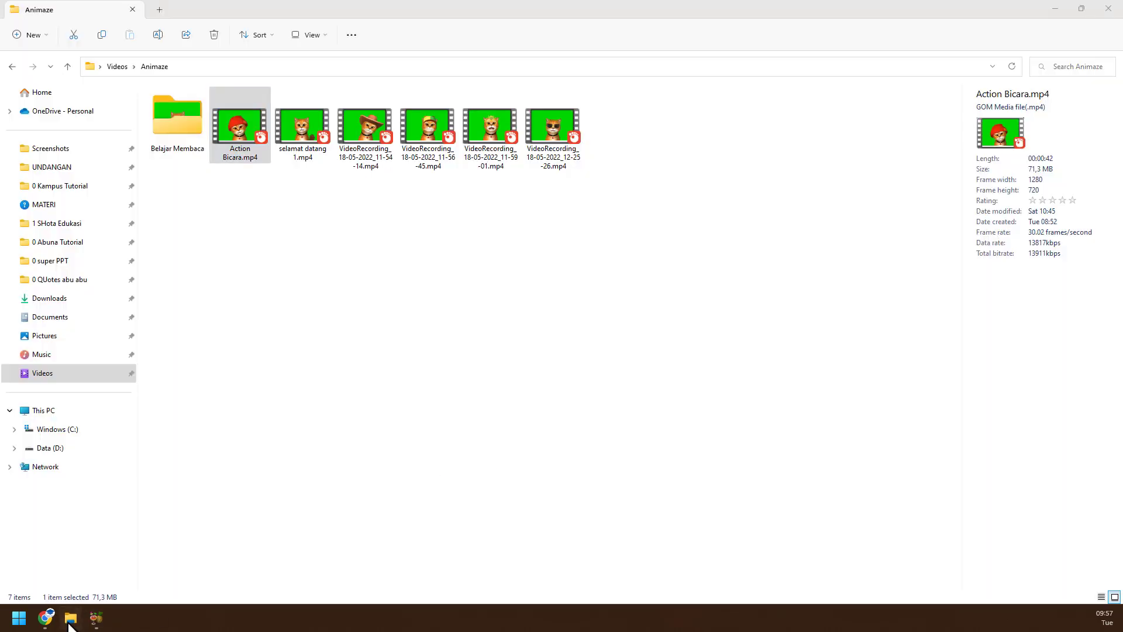
pyautogui.click(360, 301)
pyautogui.click(239, 156)
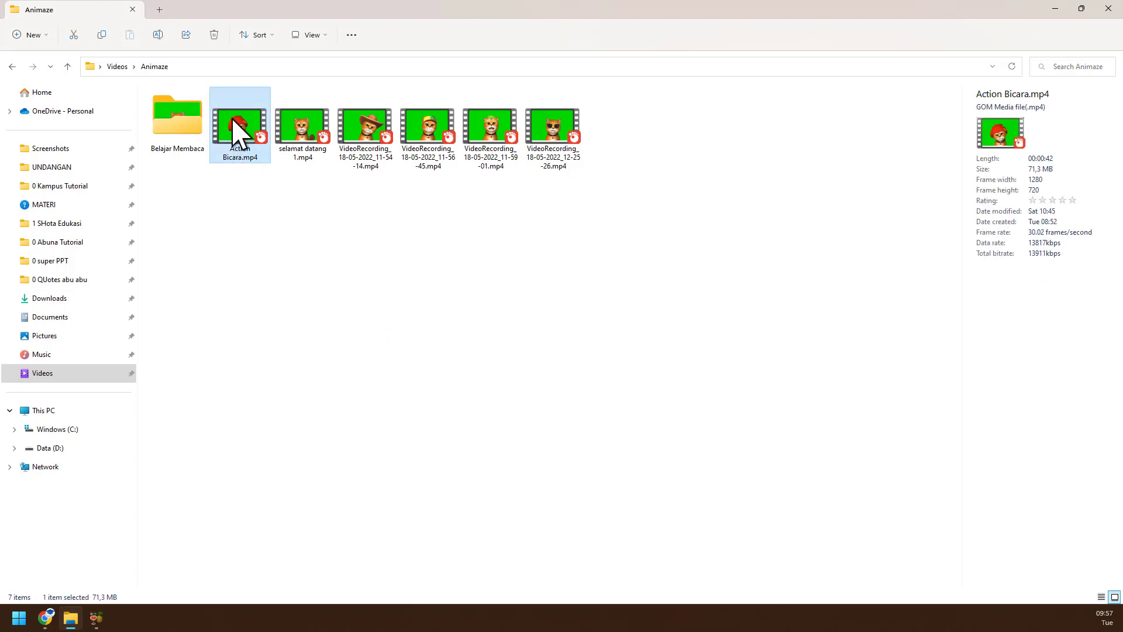
pyautogui.moveTo(246, 130); pyautogui.dragTo(545, 289)
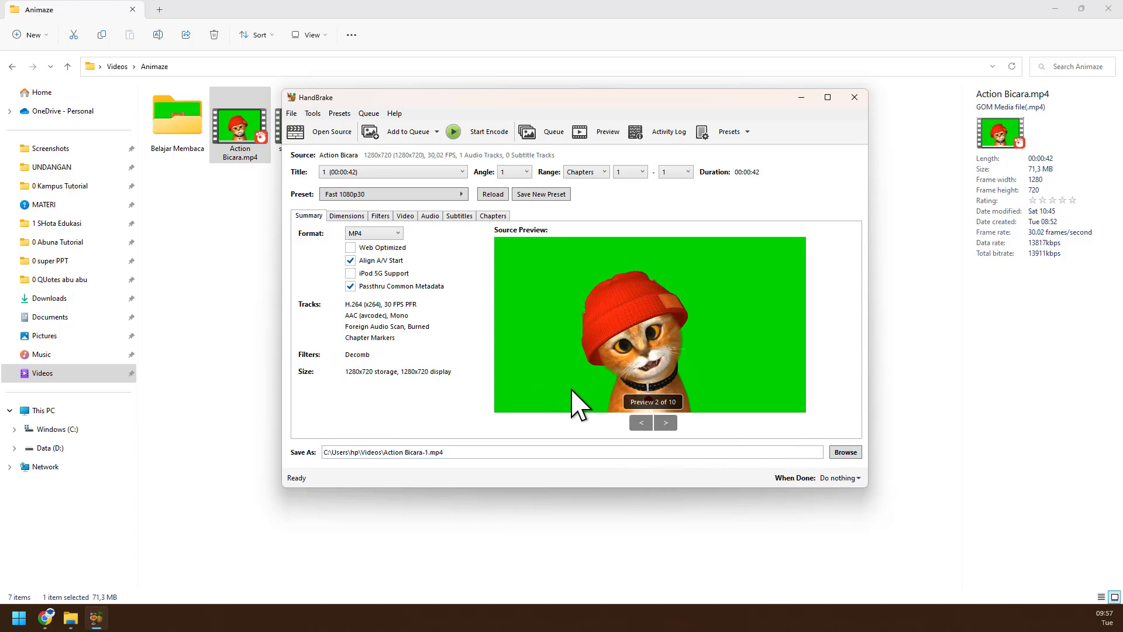
pyautogui.click(481, 132)
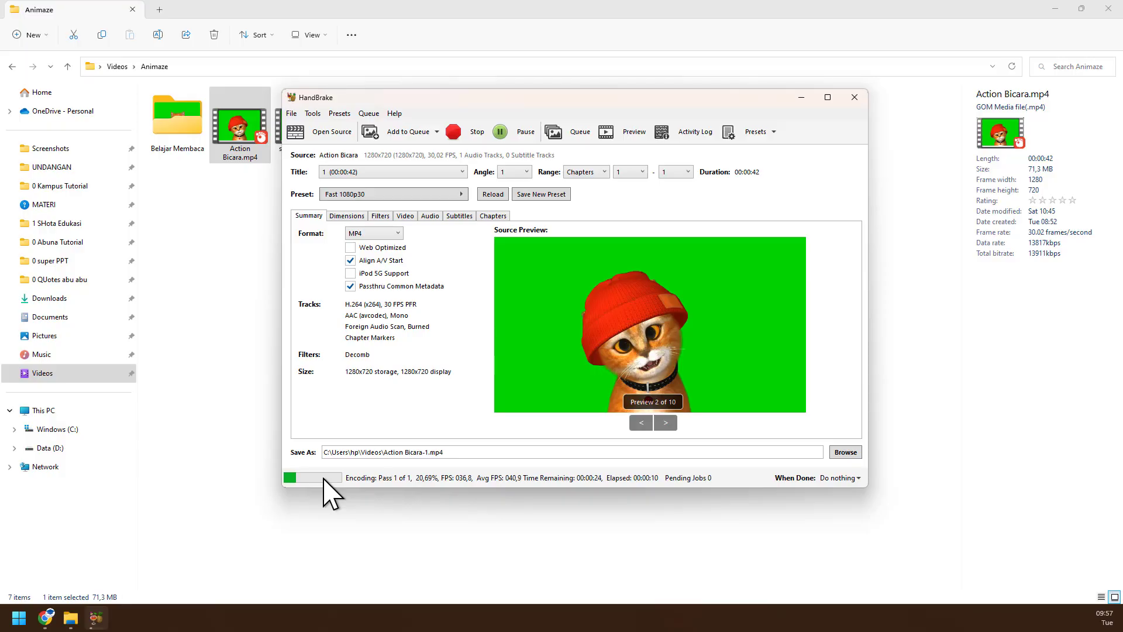
pyautogui.moveTo(394, 98)
pyautogui.mouseDown()
pyautogui.moveTo(401, 239)
pyautogui.moveTo(402, 108)
pyautogui.mouseUp()
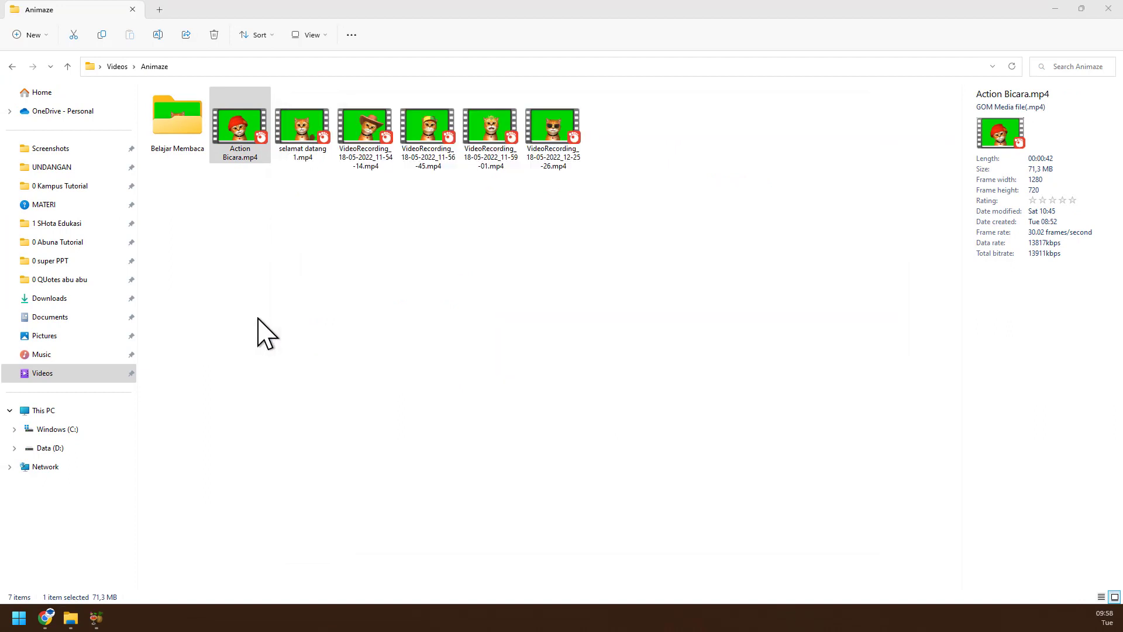
# Step: Move the encoded Action Bicara-1.mp4 from Videos into the Animaze folder and open that folder
pyautogui.click(220, 139)
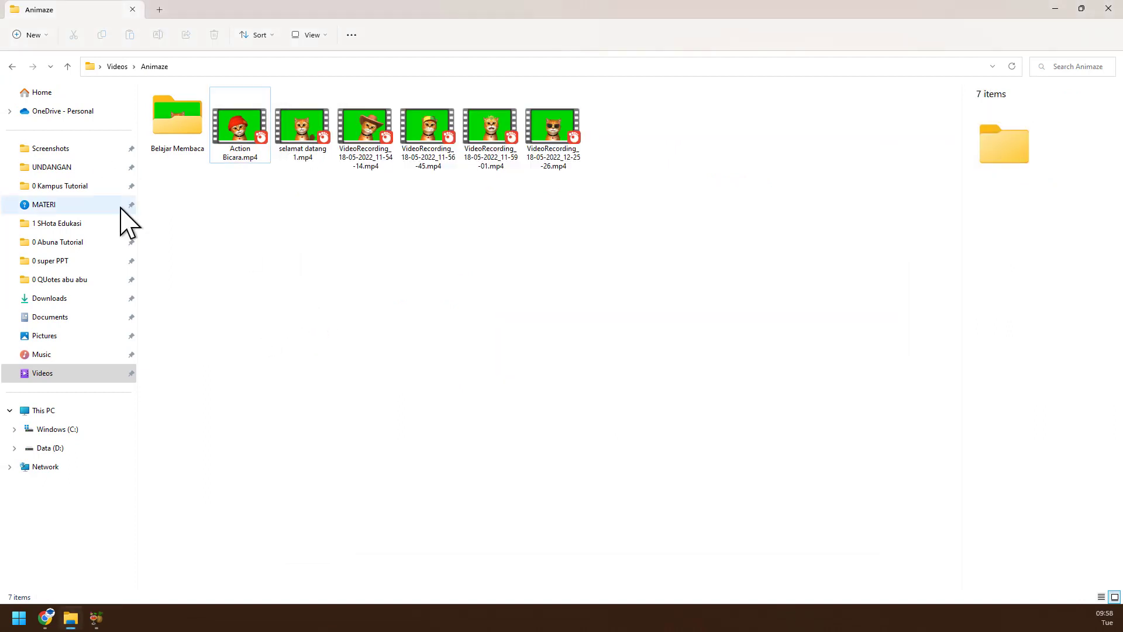
pyautogui.rightClick(395, 299)
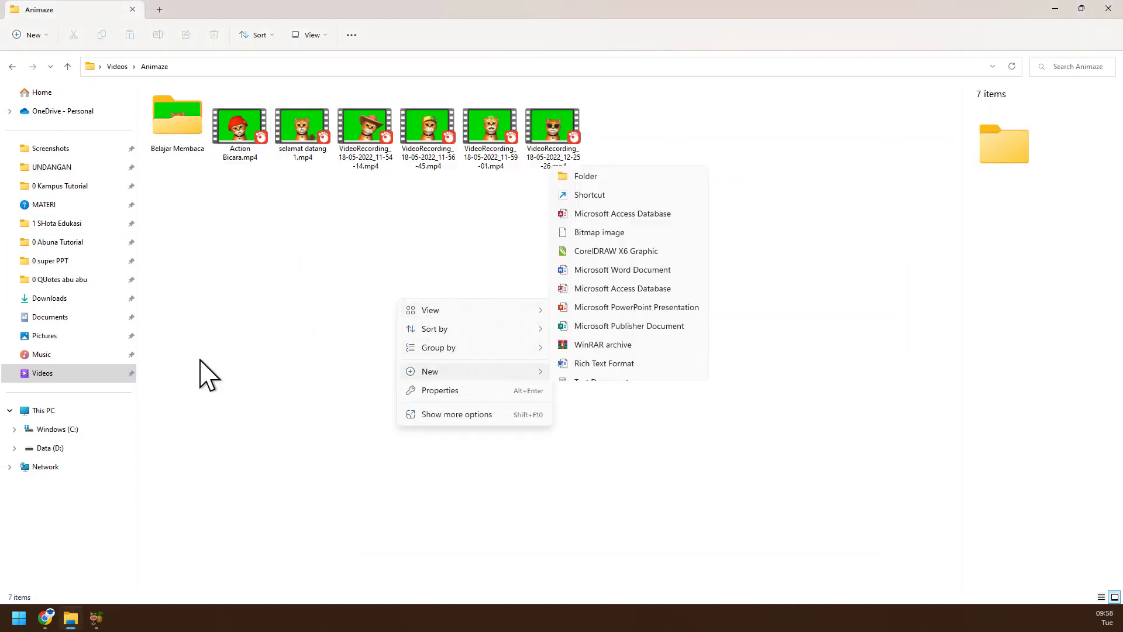
pyautogui.click(73, 377)
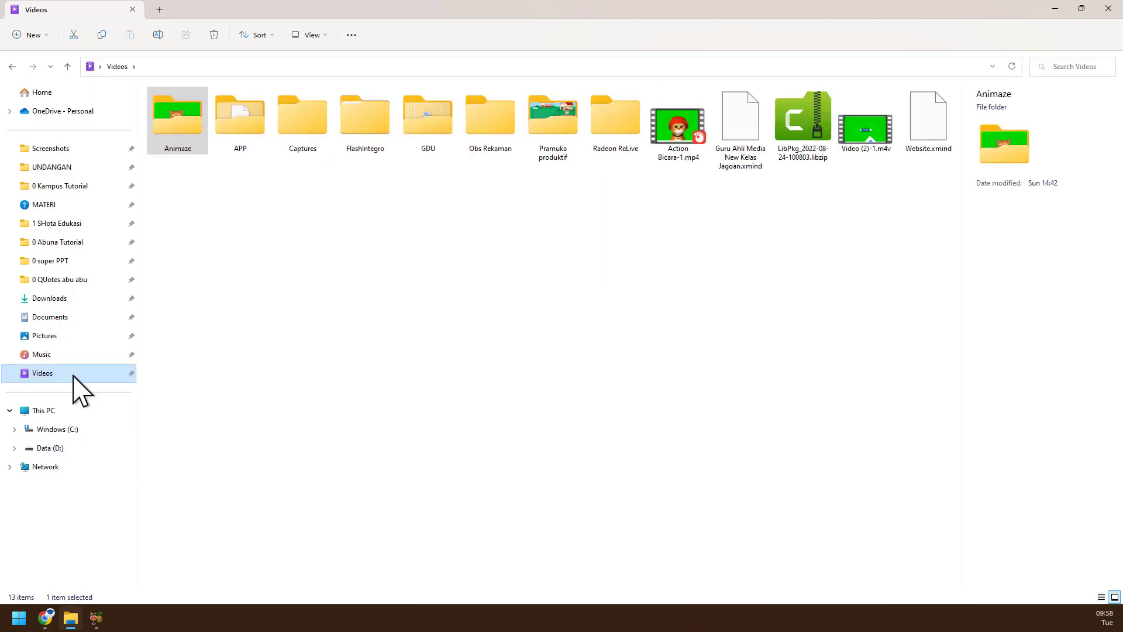
pyautogui.click(686, 137)
pyautogui.moveTo(686, 132); pyautogui.dragTo(175, 117)
pyautogui.doubleClick(178, 122)
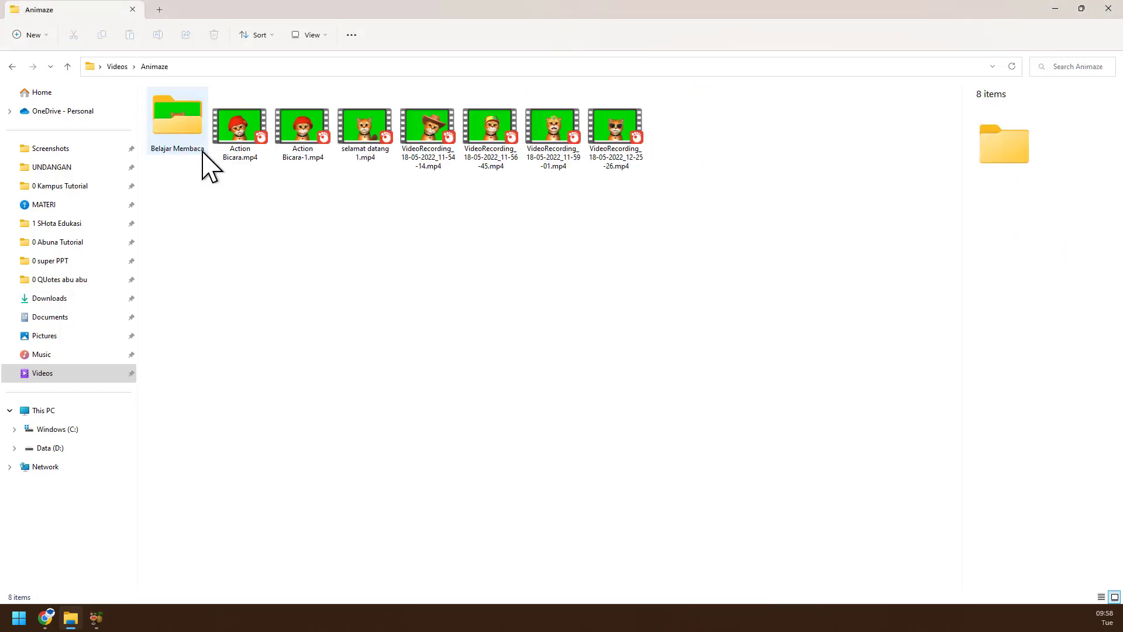
# Step: Compare the file sizes of the original Action Bicara.mp4 and the compressed Action Bicara-1.mp4 in their properties
pyautogui.click(291, 161)
pyautogui.click(237, 152)
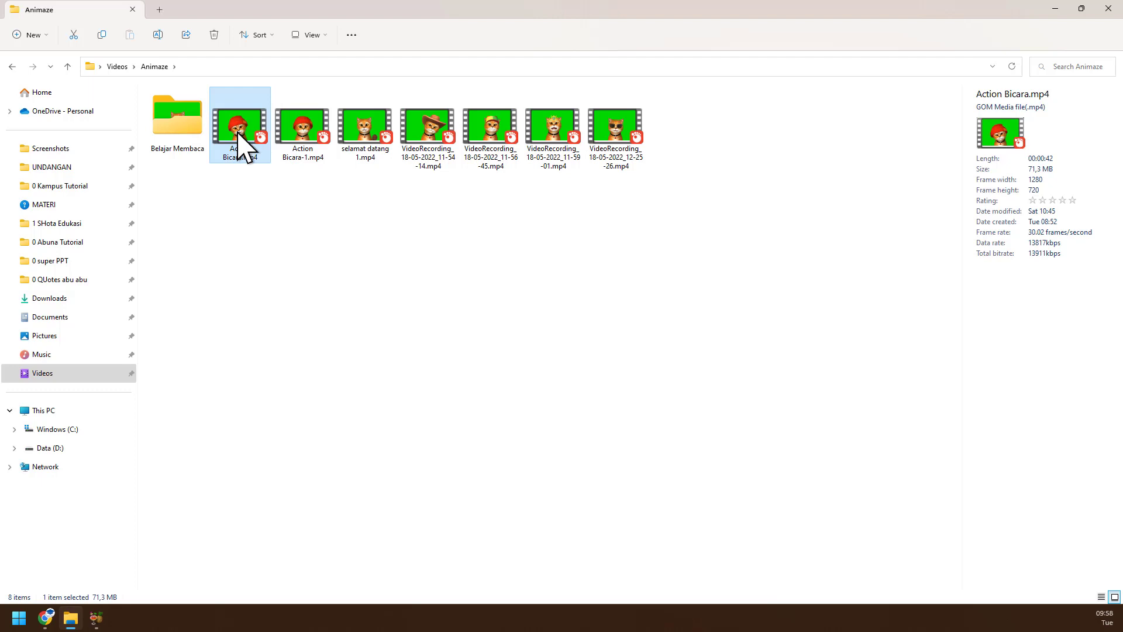
pyautogui.rightClick(237, 136)
pyautogui.click(301, 260)
pyautogui.moveTo(354, 147); pyautogui.dragTo(285, 146)
pyautogui.click(304, 110)
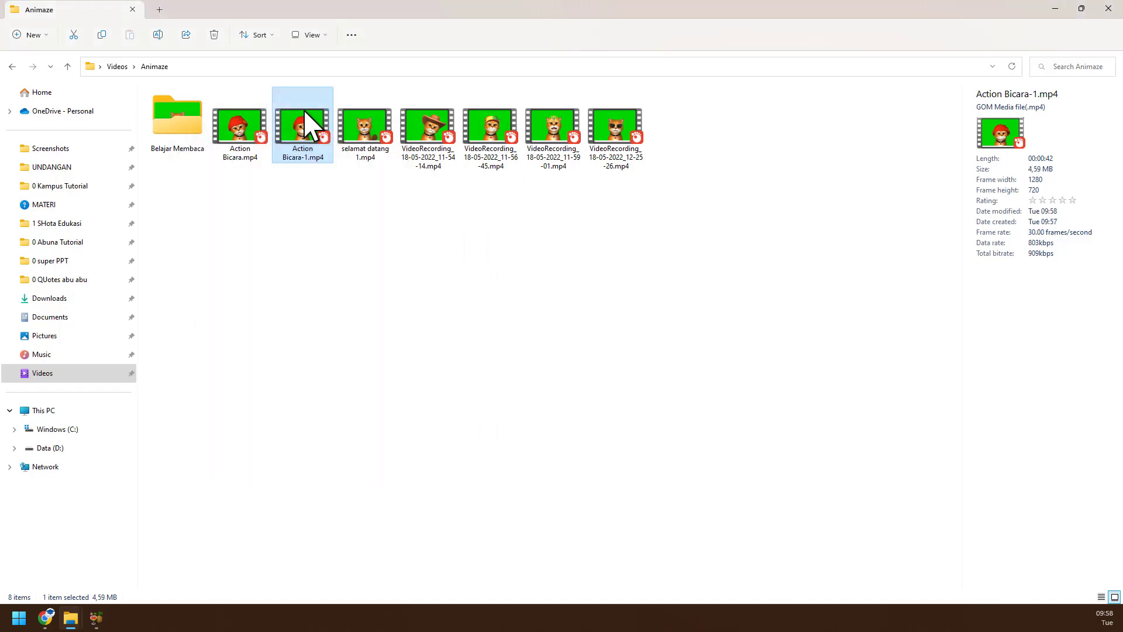
pyautogui.rightClick(303, 110)
pyautogui.click(383, 244)
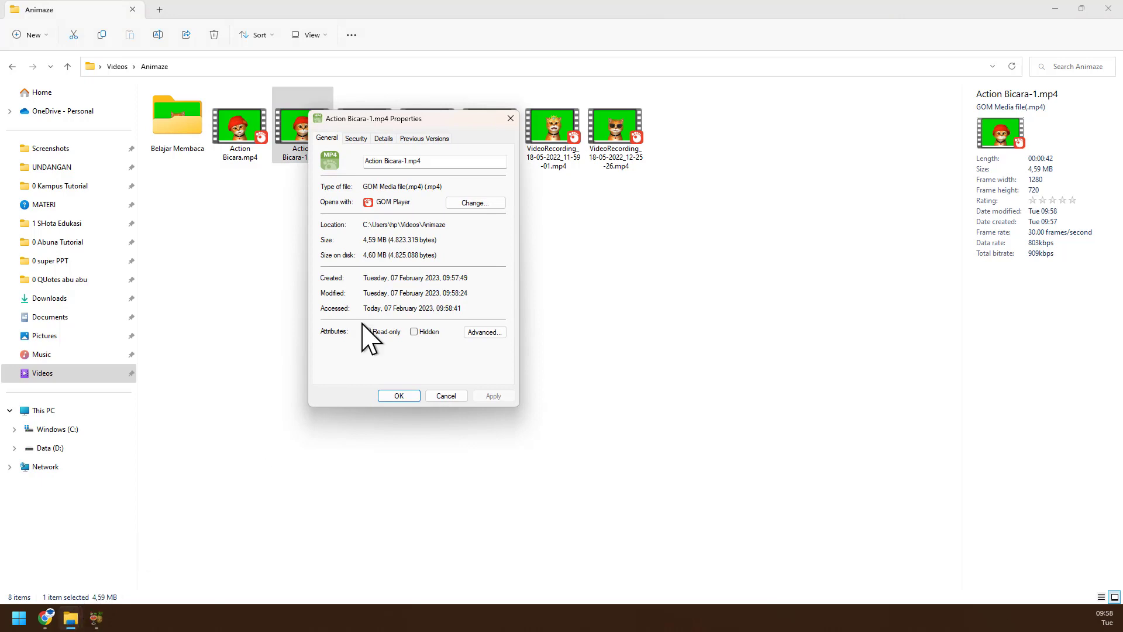
pyautogui.moveTo(392, 124); pyautogui.dragTo(531, 133)
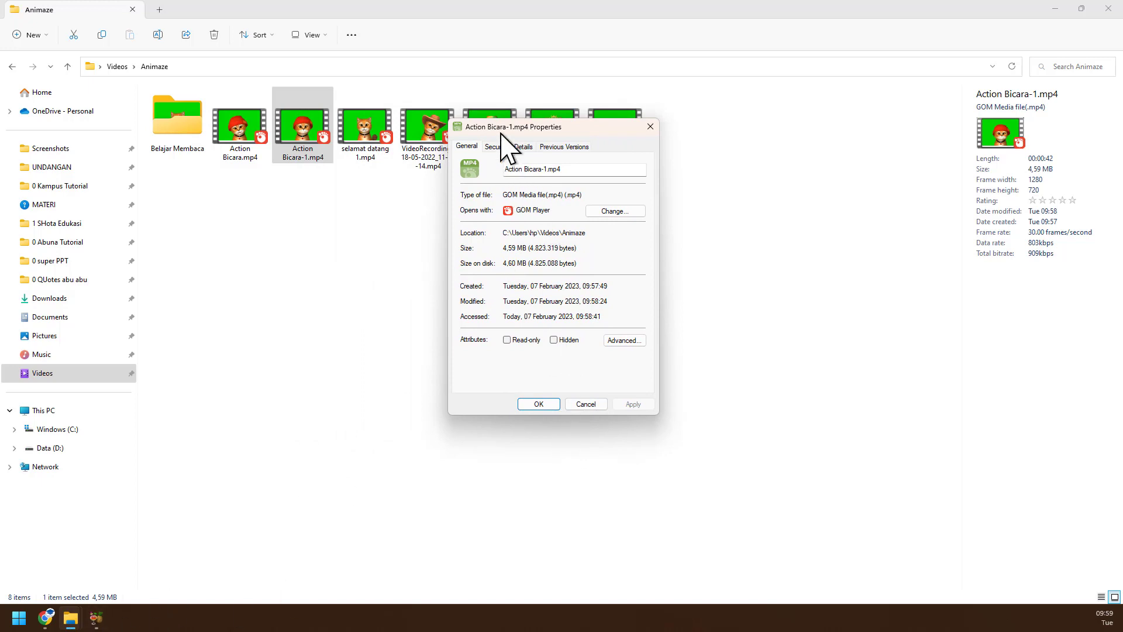
# Step: Review the file details of Action Bicara.mp4 and Action Bicara-1.mp4 once more, and switch back to HandBrake
pyautogui.click(238, 130)
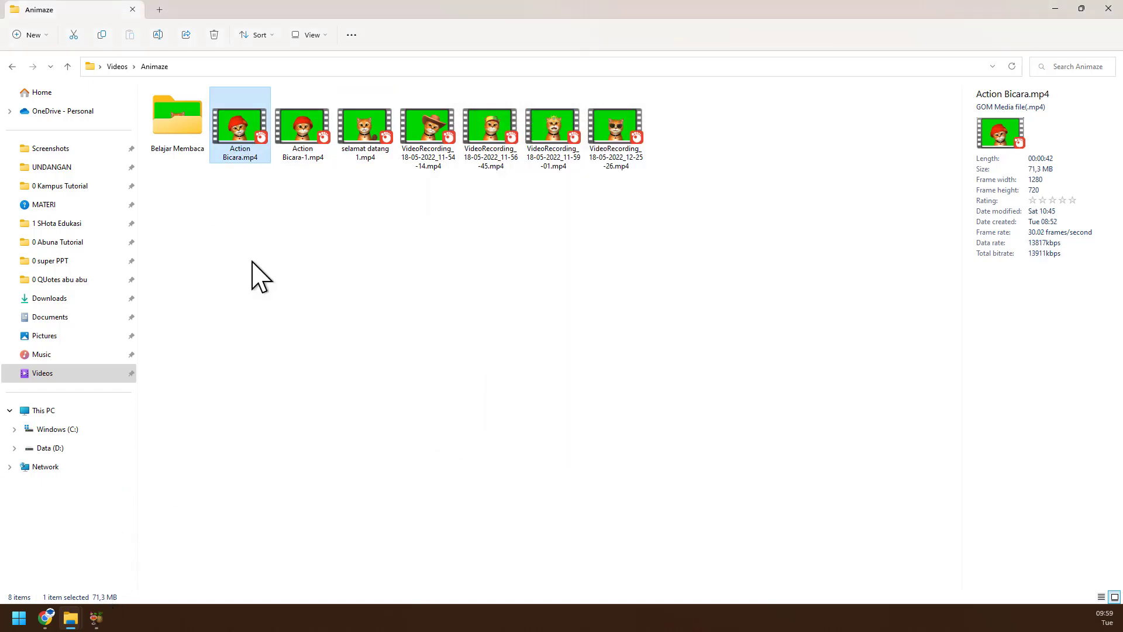
pyautogui.click(299, 130)
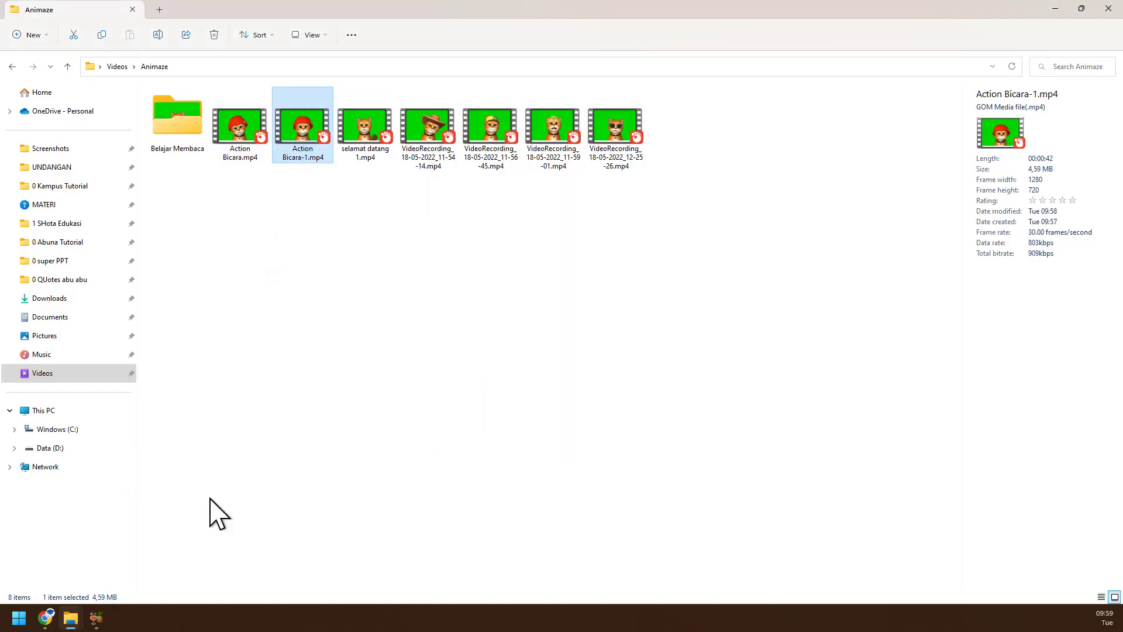
pyautogui.click(96, 618)
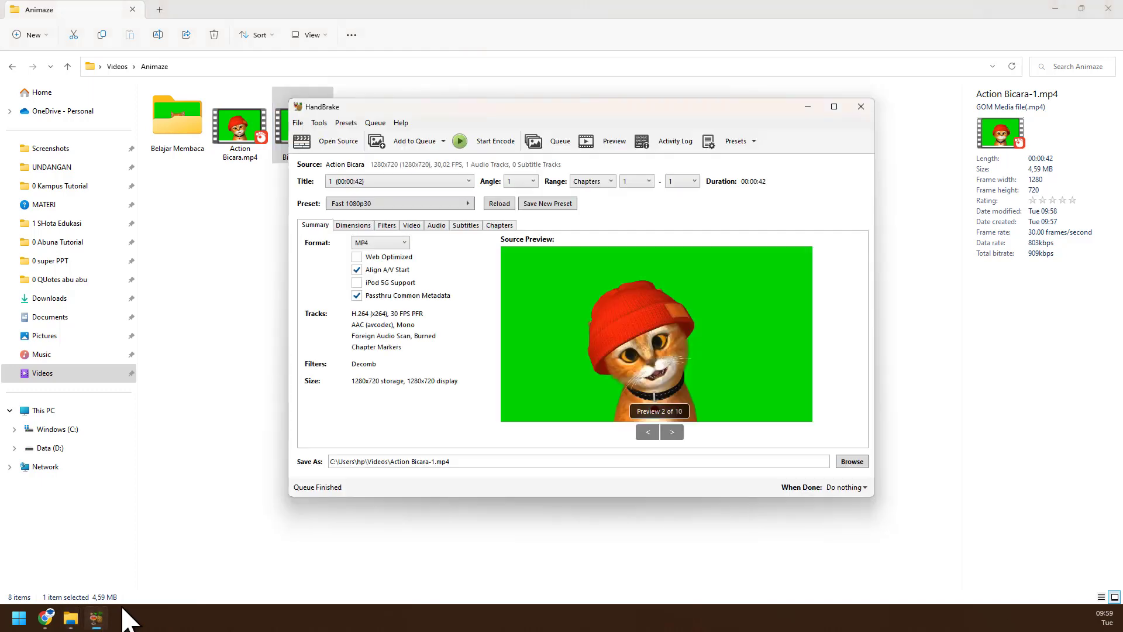